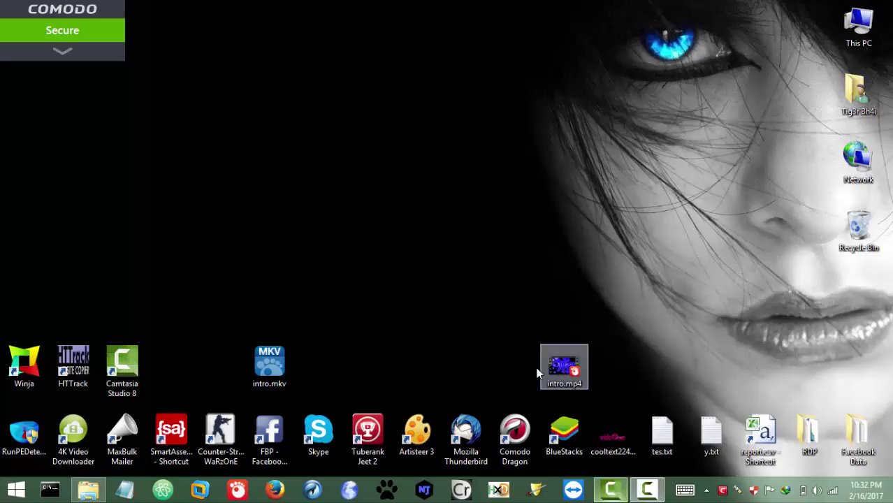
# Move intro.mp4 left on the desktop and bring up the folder holding the tutorial video
pyautogui.moveTo(557, 375); pyautogui.dragTo(410, 374)
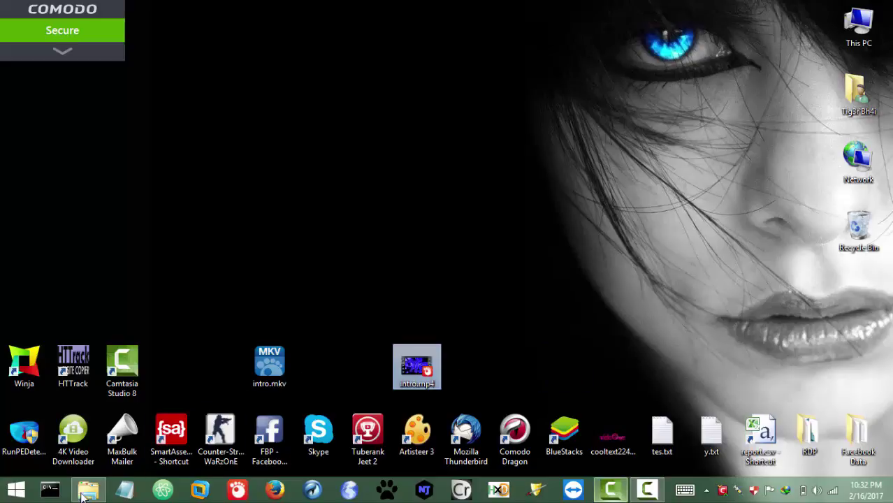
pyautogui.moveTo(88, 489)
pyautogui.click(118, 429)
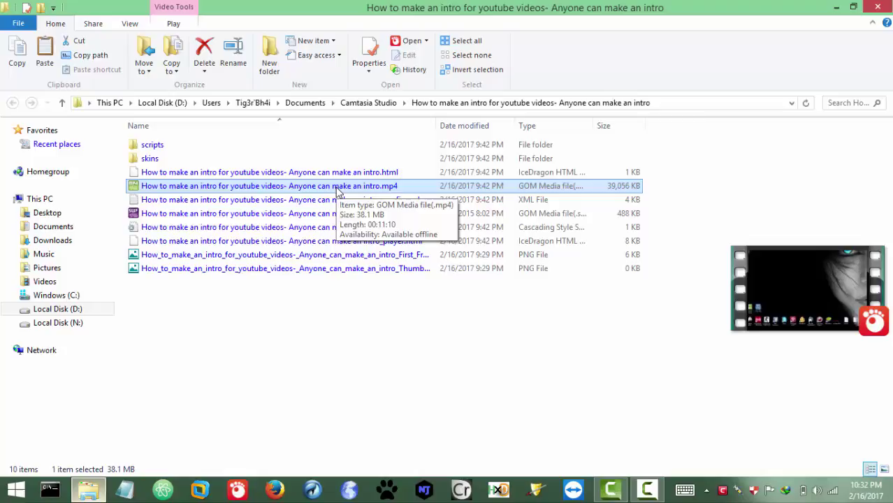
pyautogui.press('super+d')
# Import the main tutorial video from its folder into the Camtasia Clip Bin
pyautogui.click(624, 490)
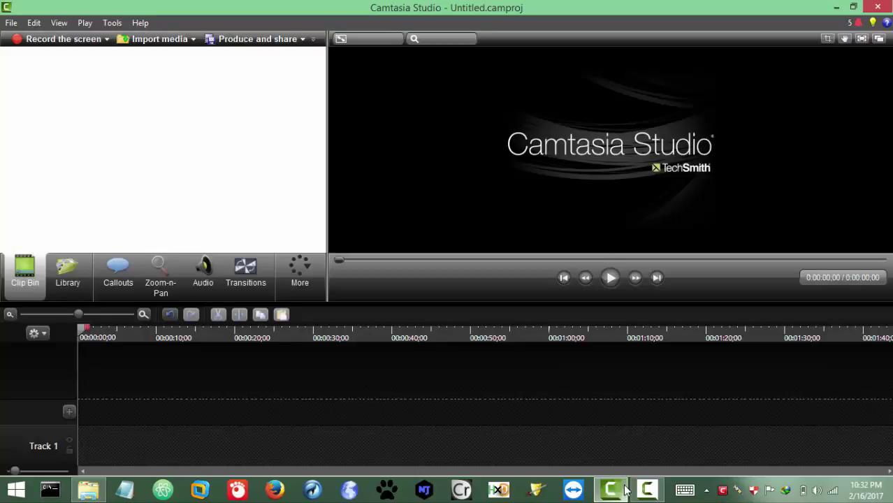
pyautogui.click(625, 491)
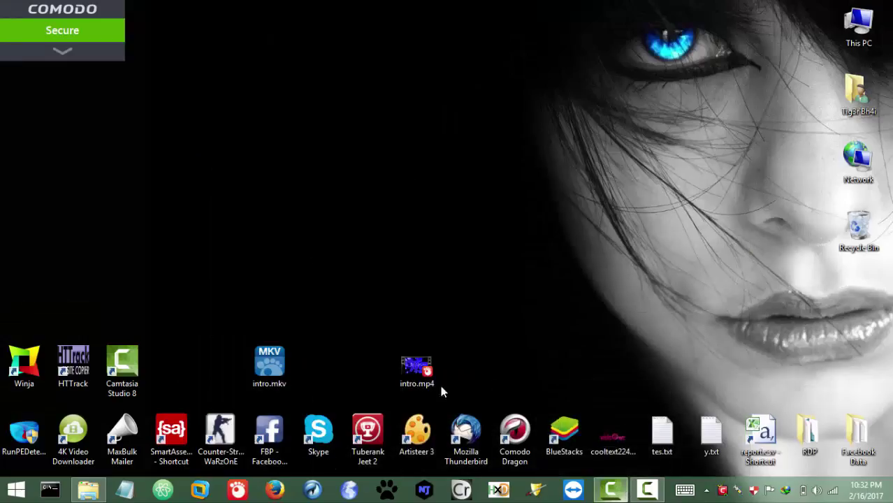
pyautogui.moveTo(411, 381); pyautogui.dragTo(168, 243)
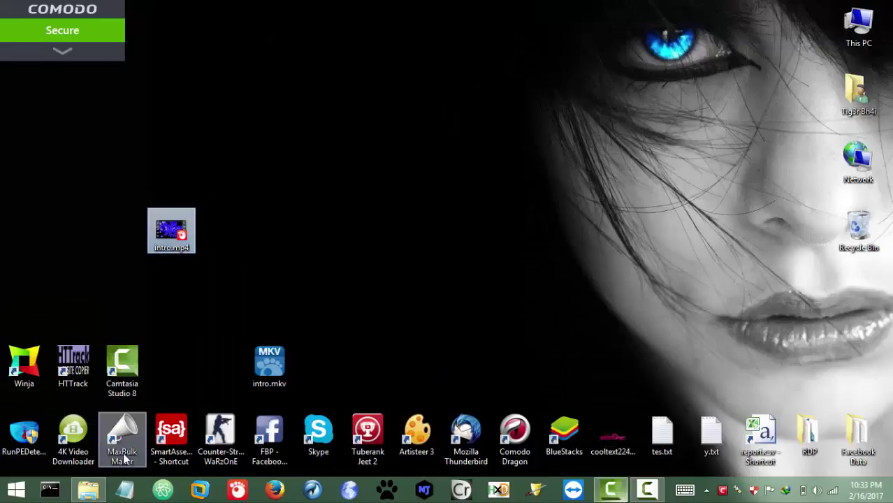
pyautogui.click(87, 494)
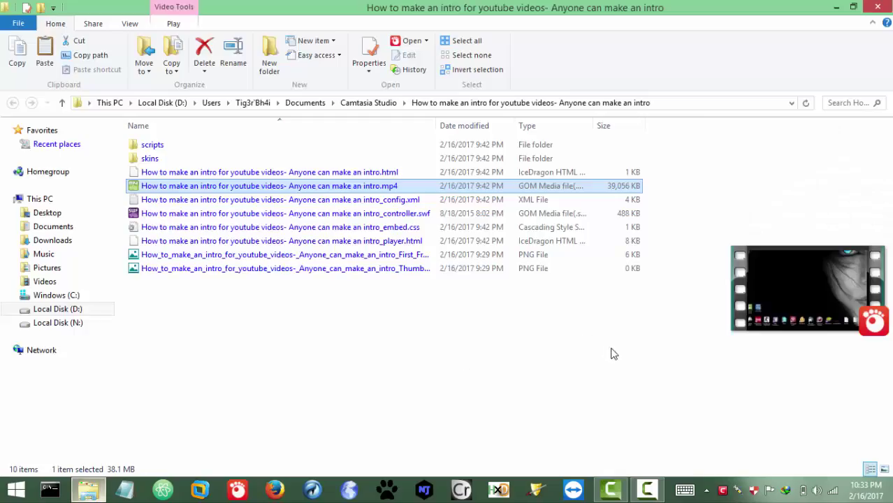
pyautogui.moveTo(159, 186); pyautogui.dragTo(231, 153)
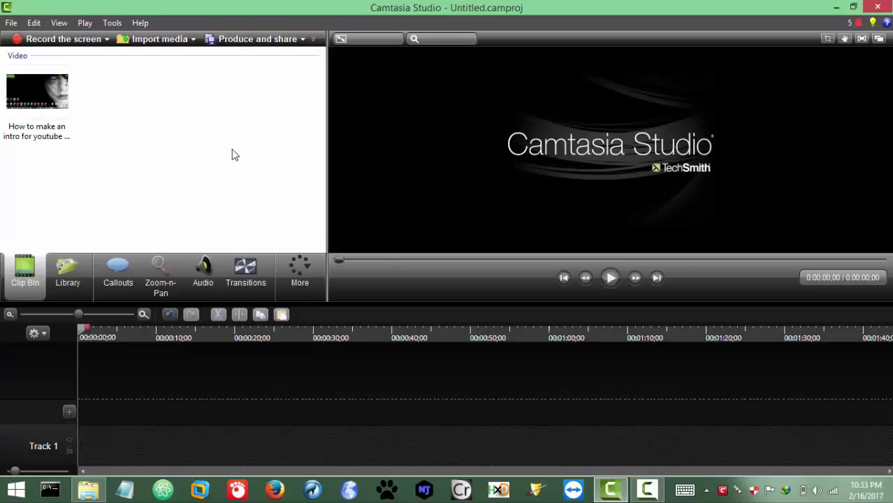
# Import intro.mp4 from the desktop into the Clip Bin alongside the tutorial
pyautogui.click(837, 7)
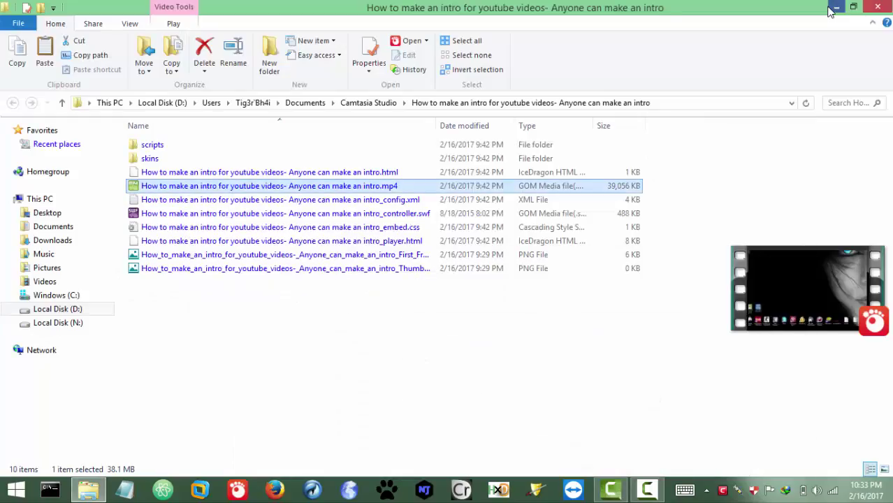
pyautogui.click(832, 8)
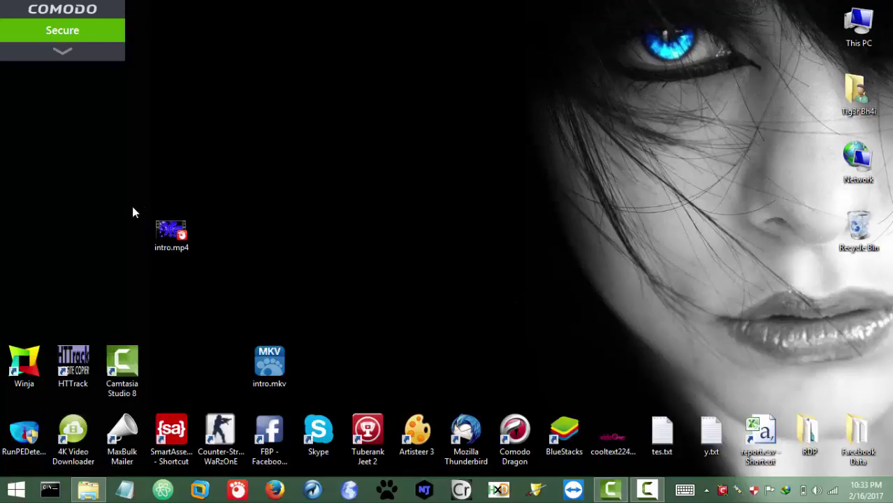
pyautogui.moveTo(171, 231); pyautogui.dragTo(259, 180)
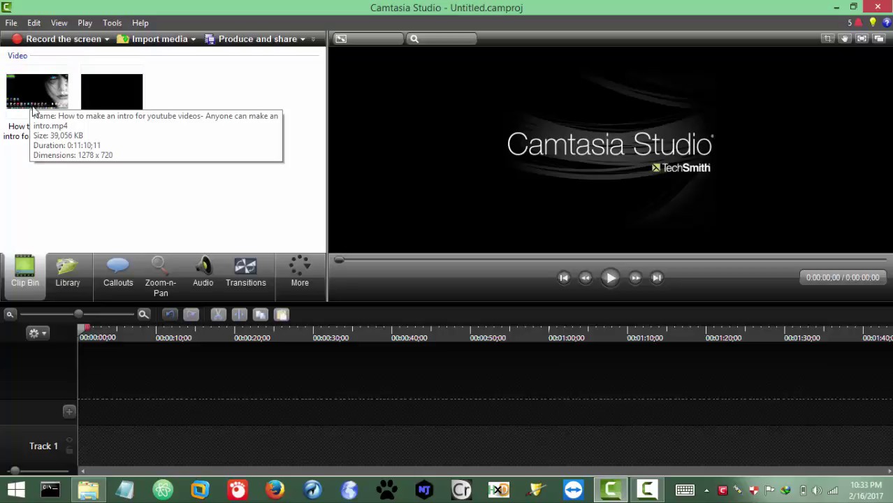
# Lay intro.mp4 at the start of Track 1 with the tutorial right after, totalling 0:11:20;11
pyautogui.moveTo(30, 103); pyautogui.dragTo(91, 434)
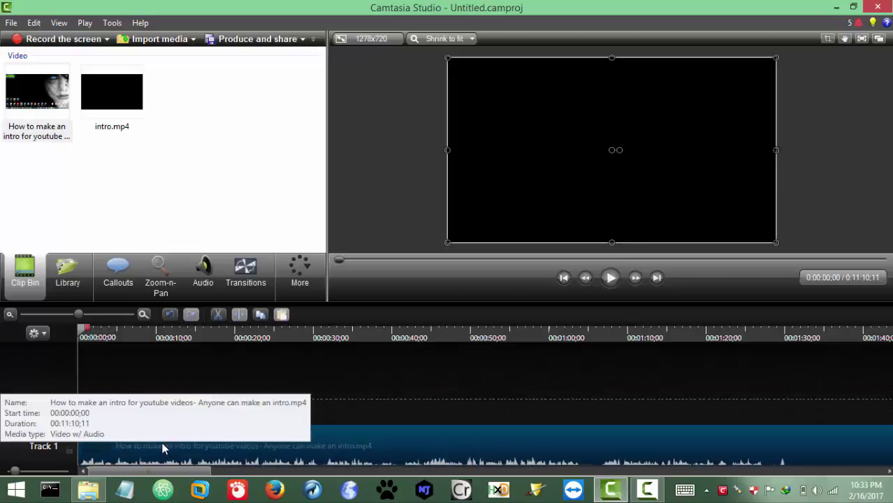
pyautogui.moveTo(172, 447); pyautogui.dragTo(222, 441)
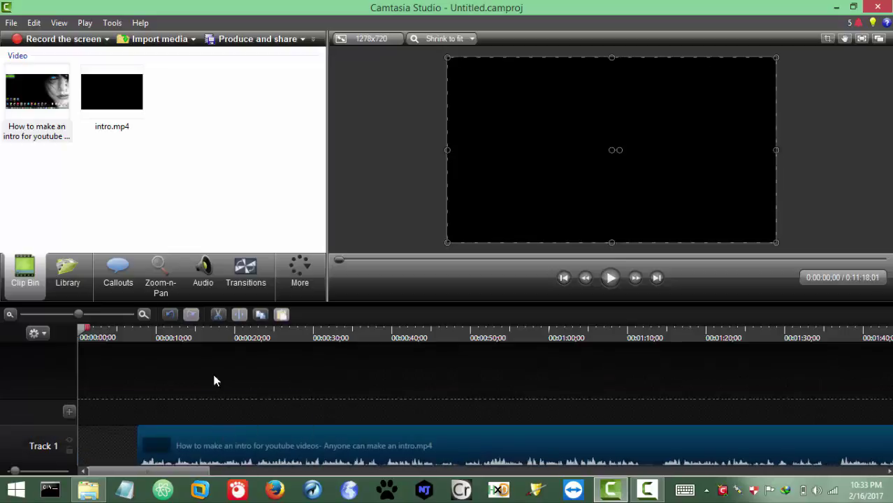
pyautogui.moveTo(119, 117); pyautogui.dragTo(82, 439)
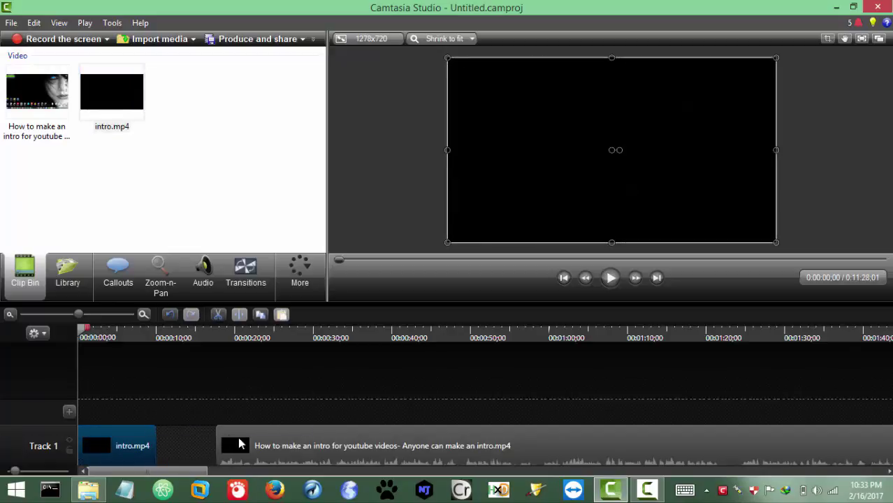
pyautogui.moveTo(288, 436); pyautogui.dragTo(169, 425)
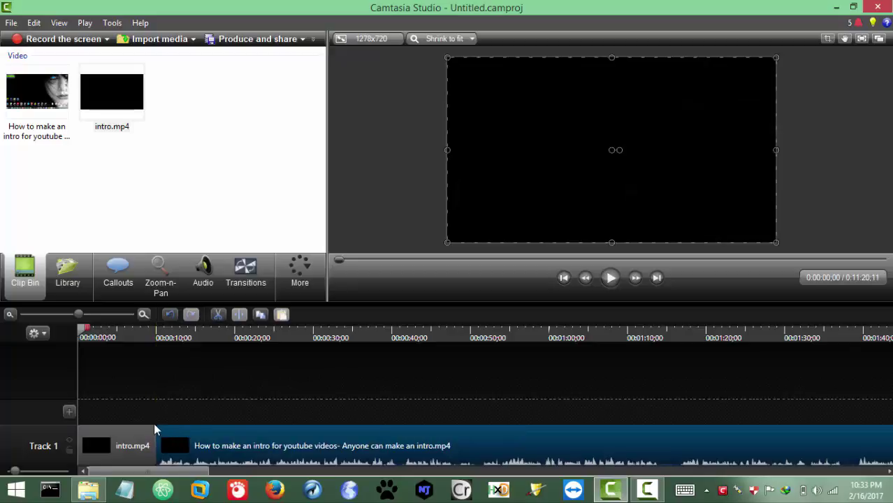
# Play the sequence's first seconds to check intro.mp4 leads into the tutorial, then deselect
pyautogui.click(609, 279)
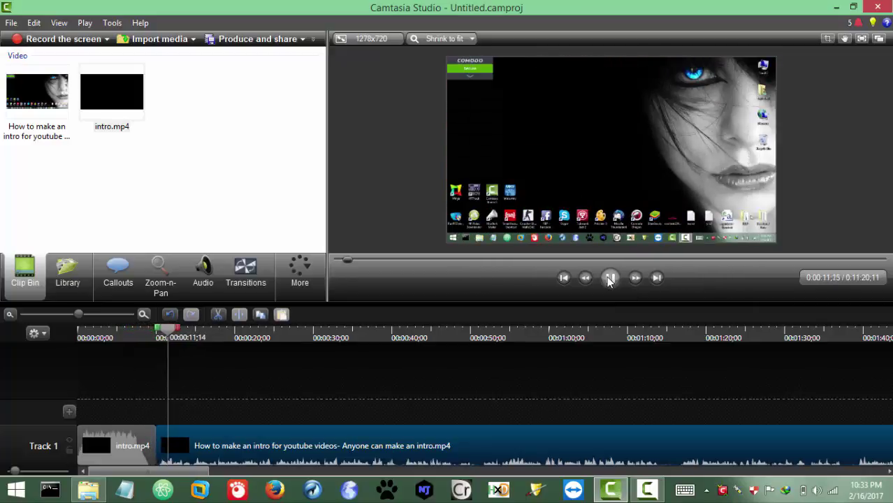
pyautogui.click(610, 278)
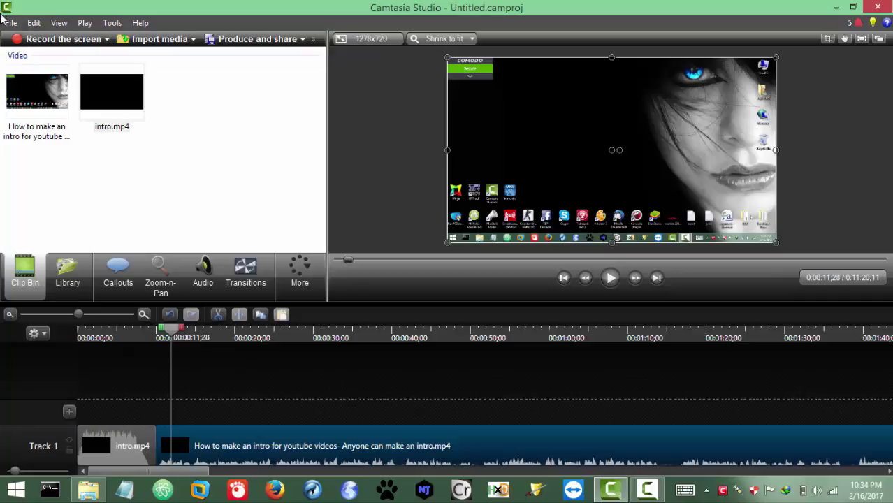
pyautogui.click(14, 23)
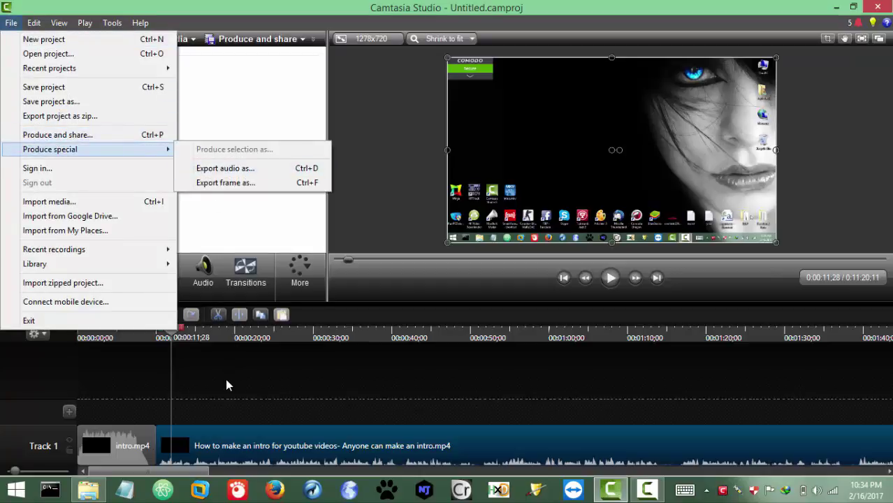
pyautogui.click(225, 379)
pyautogui.click(225, 379)
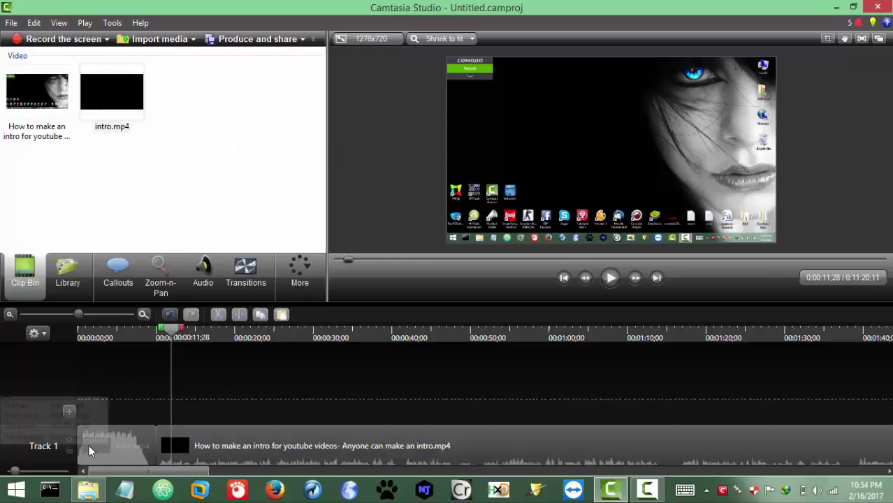
# Start the tutorial at 0:00 on Track 1 and move intro.mp4 onto a new Track 3
pyautogui.moveTo(89, 446); pyautogui.dragTo(266, 395)
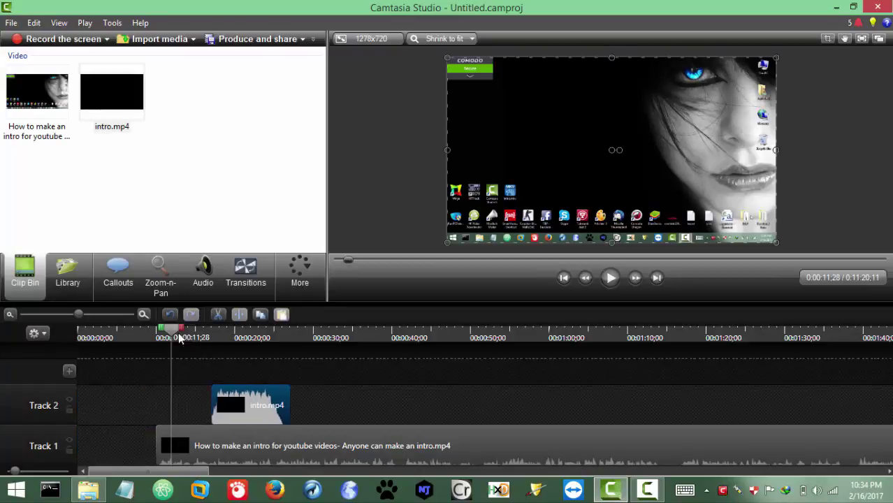
pyautogui.moveTo(175, 337); pyautogui.dragTo(57, 329)
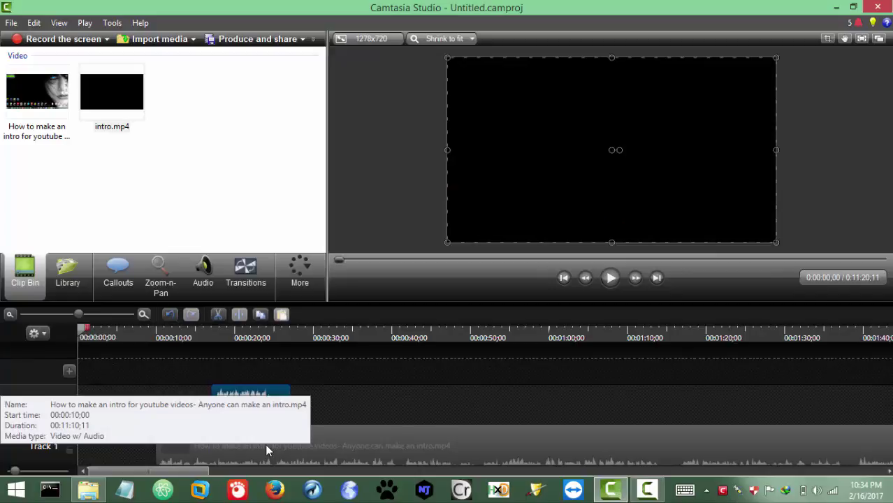
pyautogui.moveTo(266, 446); pyautogui.dragTo(74, 425)
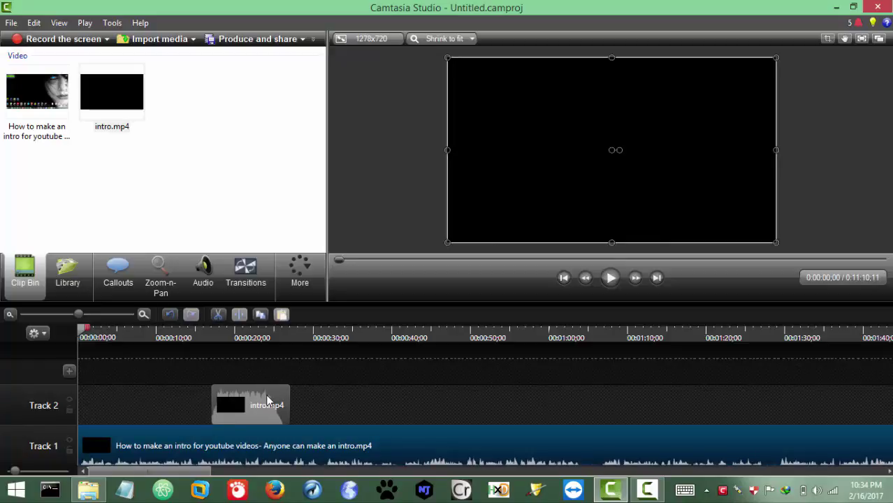
pyautogui.moveTo(295, 389); pyautogui.dragTo(380, 362)
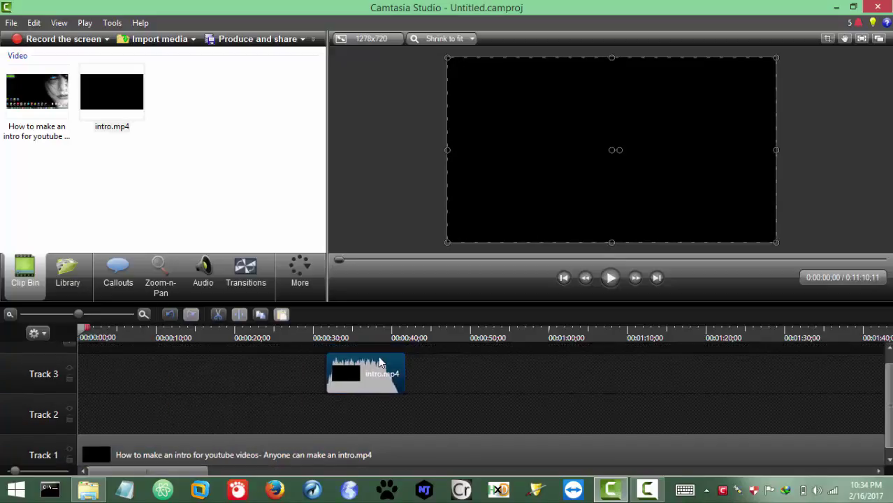
# Slide the Track 3 intro.mp4 clip later to about 0:44
pyautogui.click(611, 278)
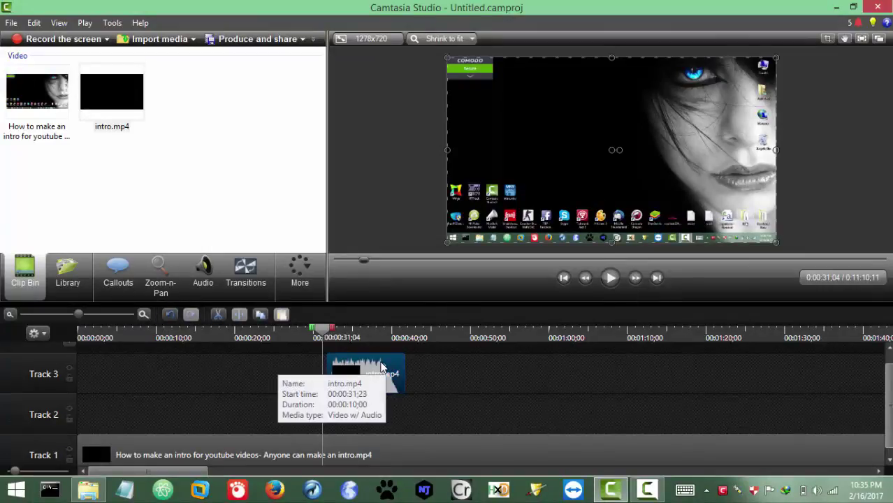
pyautogui.moveTo(382, 367); pyautogui.dragTo(495, 378)
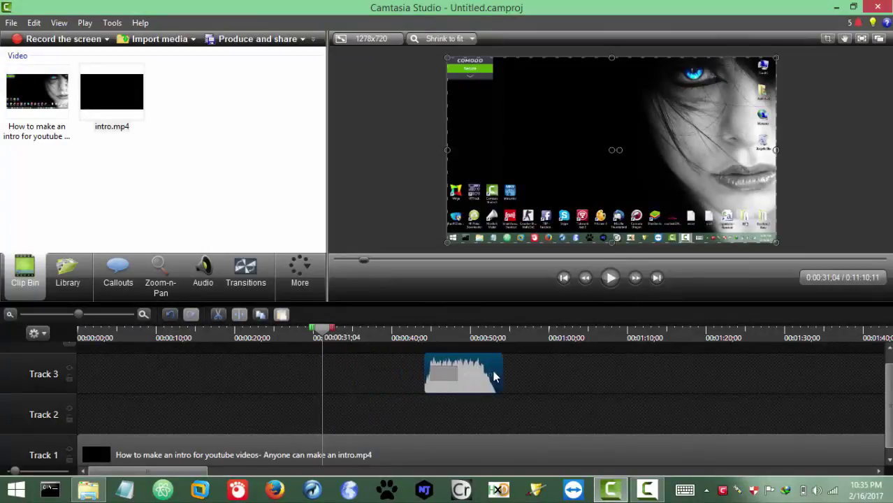
pyautogui.moveTo(891, 378); pyautogui.dragTo(891, 453)
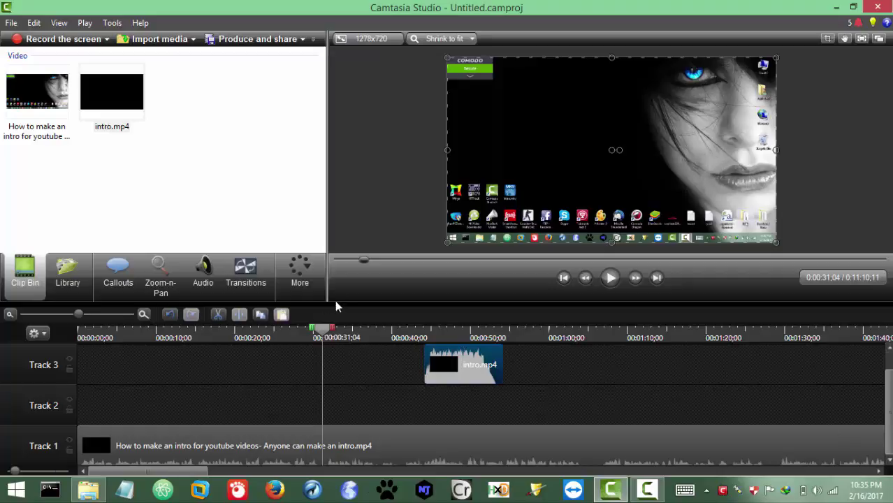
# Preview briefly and park the playhead at 0:00:31;05
pyautogui.click(610, 276)
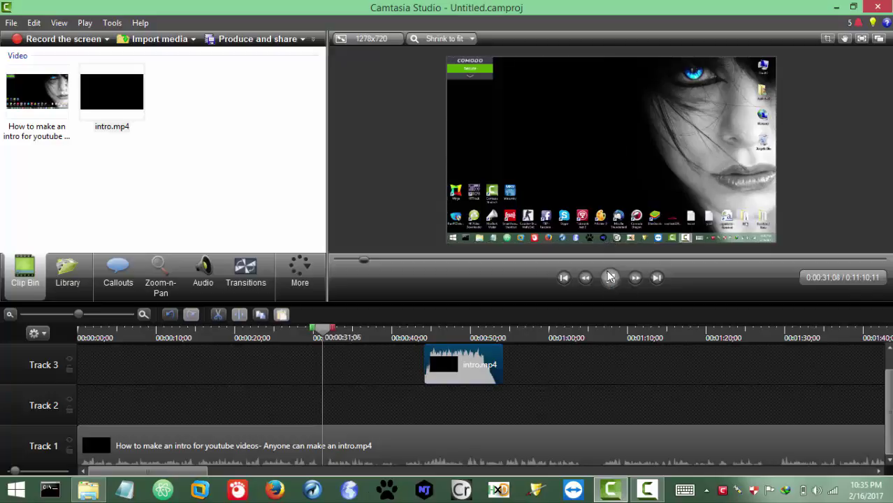
pyautogui.click(609, 277)
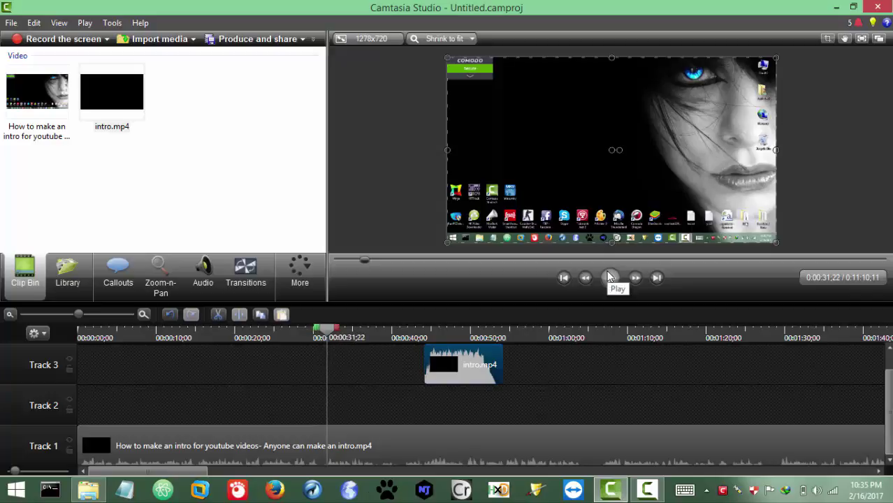
pyautogui.click(609, 277)
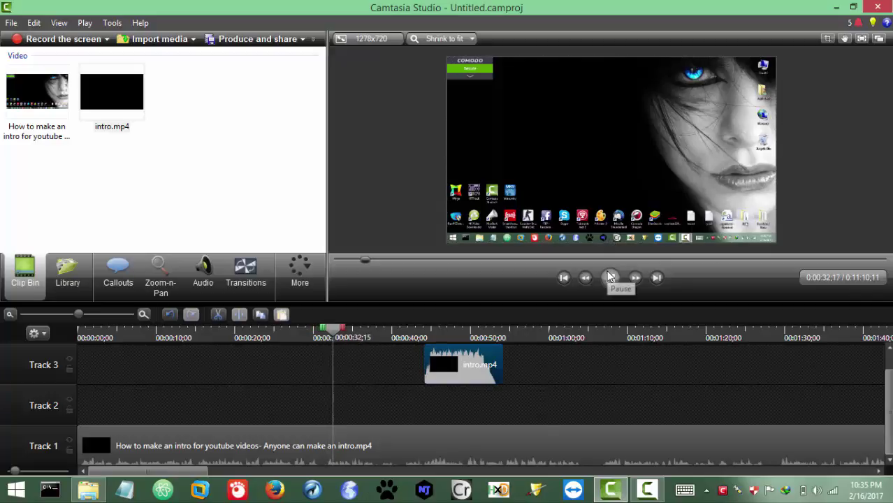
pyautogui.click(610, 277)
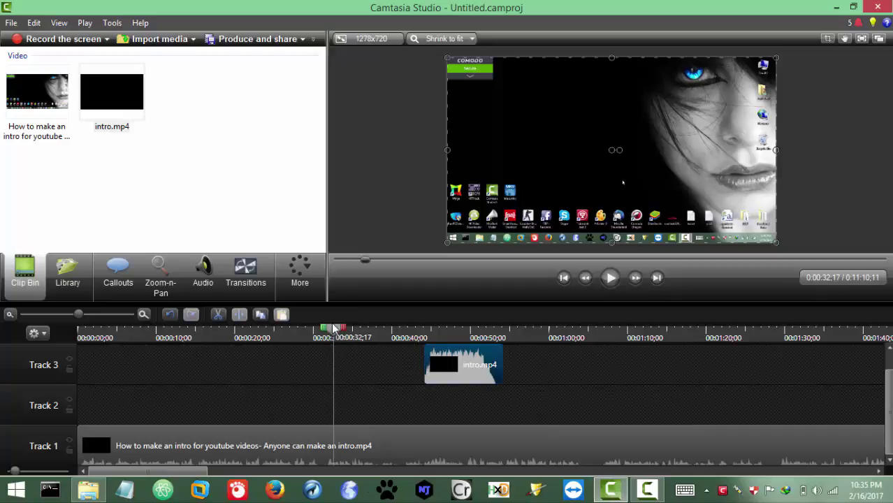
pyautogui.moveTo(334, 339); pyautogui.dragTo(325, 339)
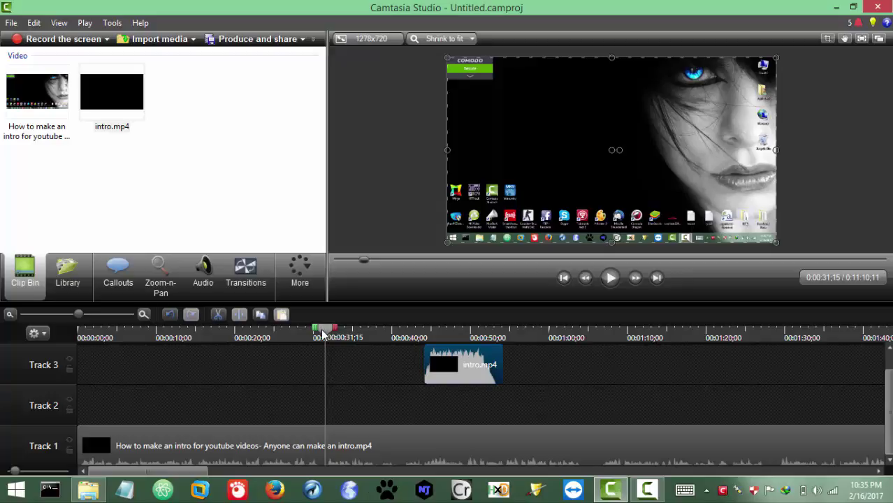
pyautogui.moveTo(323, 334); pyautogui.dragTo(321, 334)
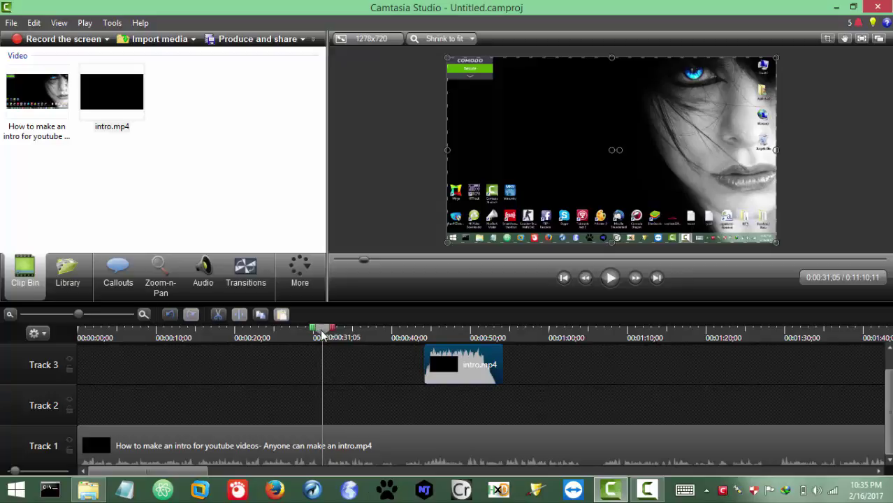
pyautogui.moveTo(336, 444); pyautogui.dragTo(333, 442)
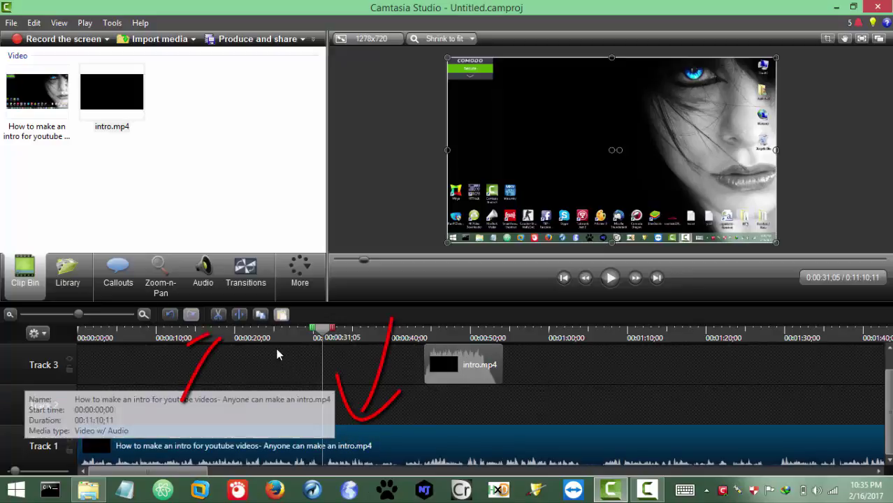
# Split the tutorial at 0:00:31;05 and insert intro.mp4 between its halves on Track 1
pyautogui.click(240, 315)
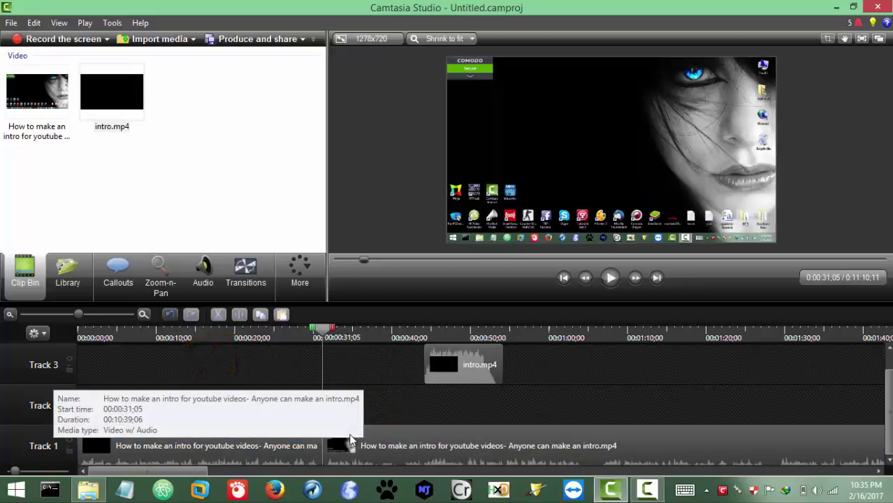
pyautogui.moveTo(360, 443); pyautogui.dragTo(582, 405)
pyautogui.moveTo(430, 365); pyautogui.dragTo(404, 428)
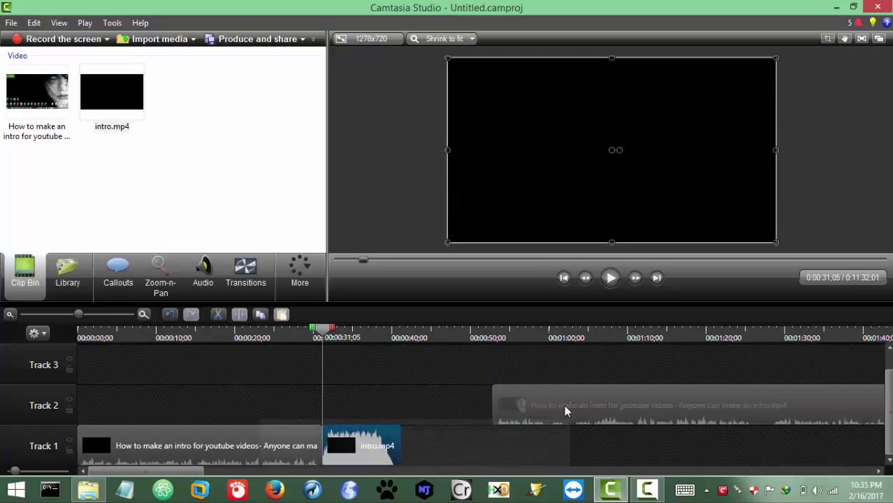
pyautogui.moveTo(564, 407); pyautogui.dragTo(439, 466)
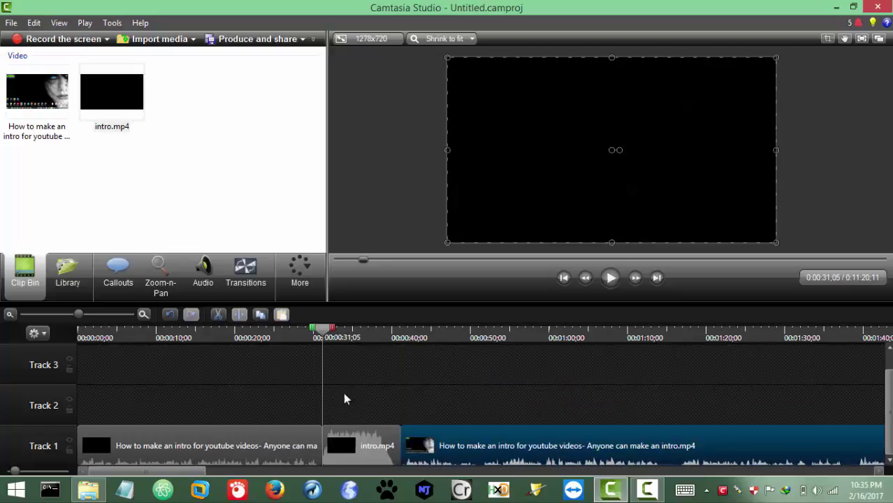
pyautogui.click(247, 278)
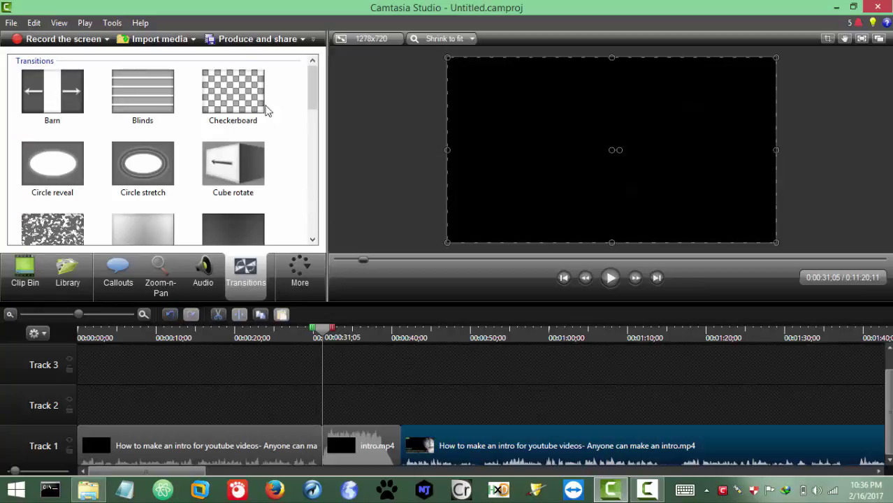
# Add Cube rotate transitions at the joins before and after intro.mp4
pyautogui.moveTo(313, 78); pyautogui.dragTo(305, 169)
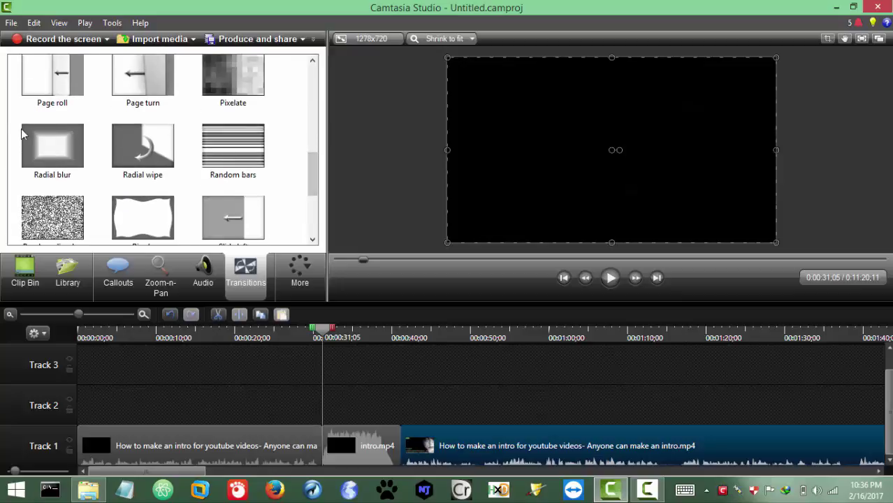
pyautogui.moveTo(42, 143); pyautogui.dragTo(327, 453)
pyautogui.moveTo(308, 165); pyautogui.dragTo(313, 86)
pyautogui.moveTo(233, 100)
pyautogui.mouseDown()
pyautogui.moveTo(302, 194)
pyautogui.moveTo(403, 447)
pyautogui.mouseUp()
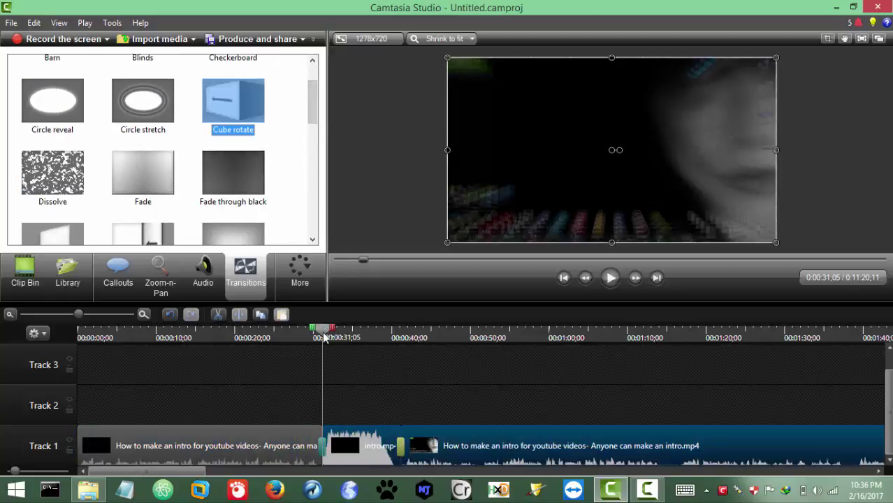
# Preview the transitions from 0:29:18
pyautogui.moveTo(324, 338); pyautogui.dragTo(312, 337)
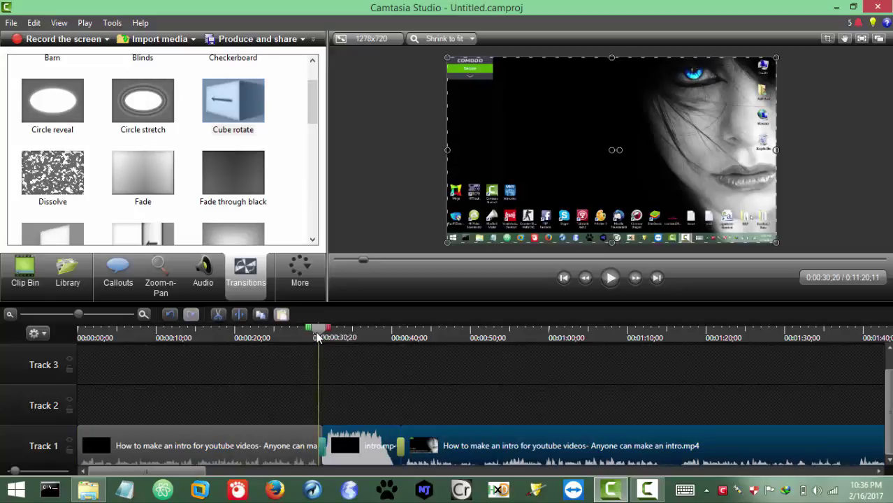
pyautogui.click(607, 288)
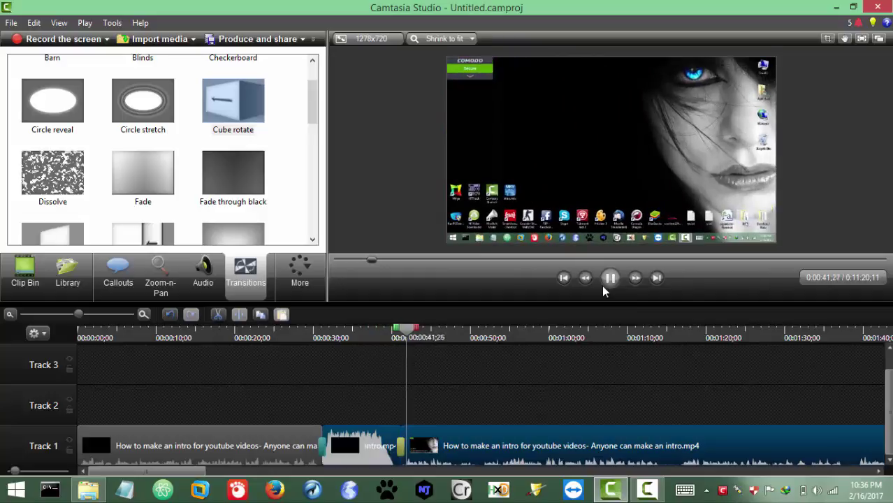
pyautogui.click(603, 287)
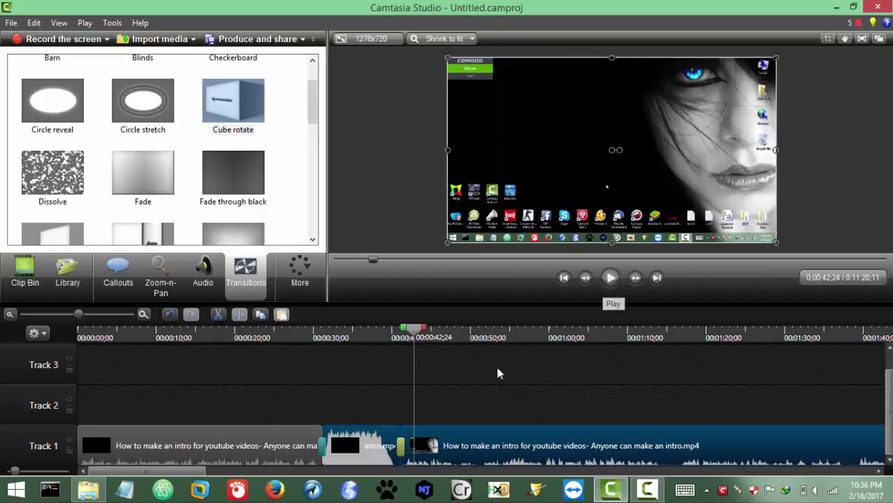
pyautogui.click(12, 23)
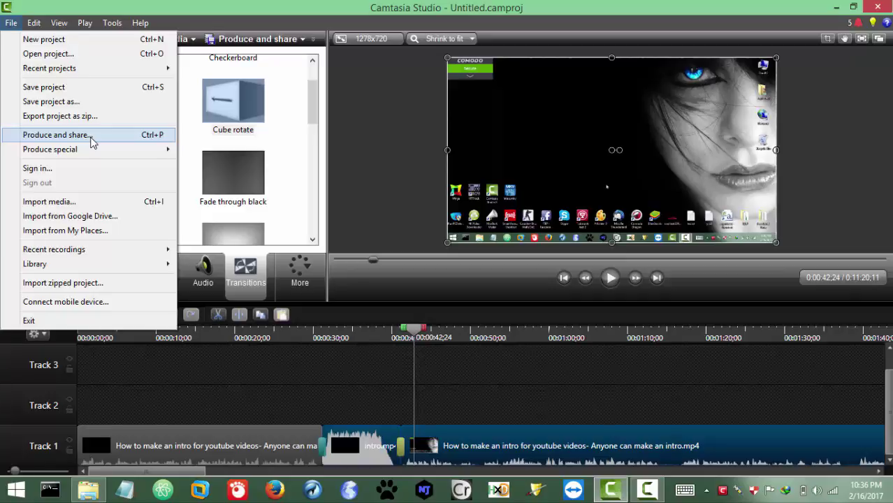
# Start Produce and share with the MP4 with Smart Player (up to 1080p) preset
pyautogui.click(42, 137)
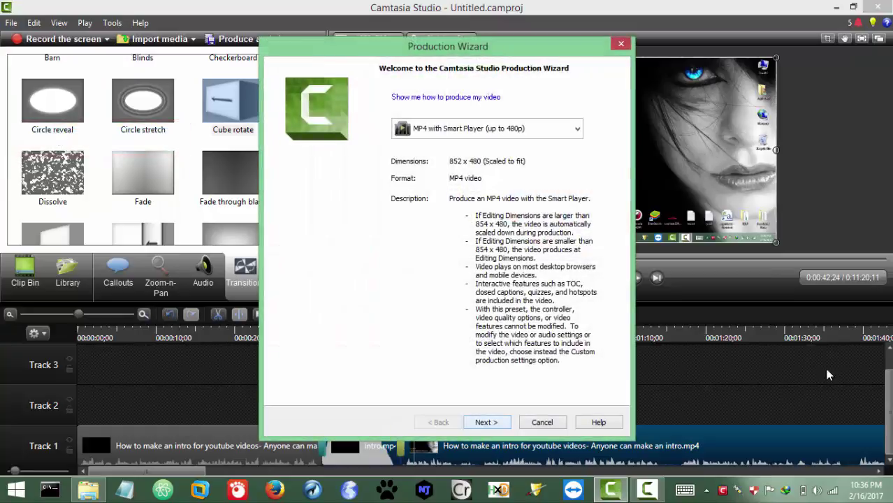
pyautogui.click(472, 127)
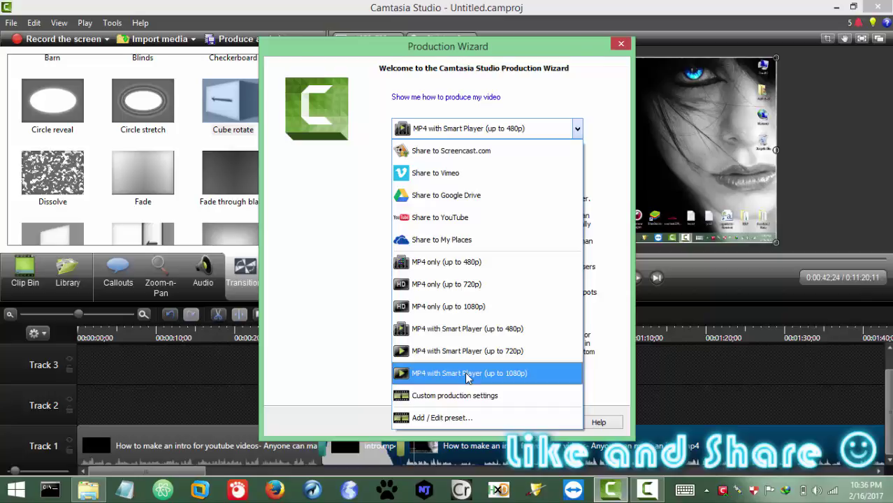
pyautogui.click(468, 375)
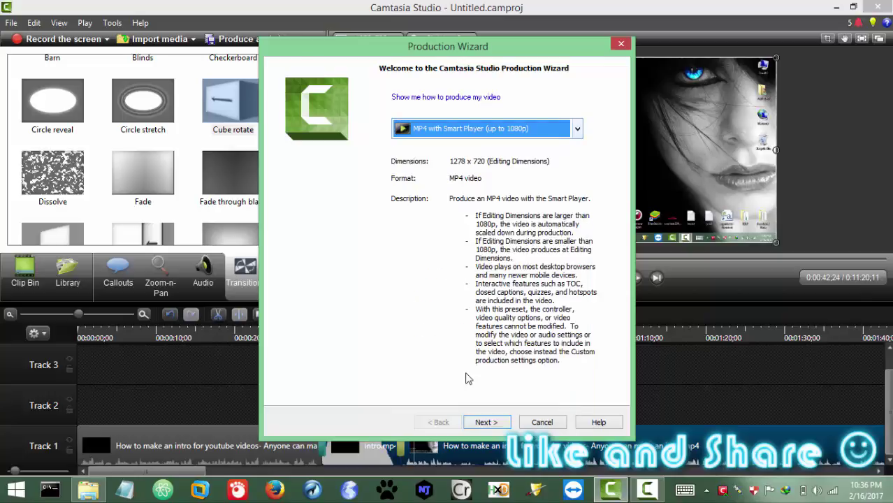
pyautogui.click(484, 422)
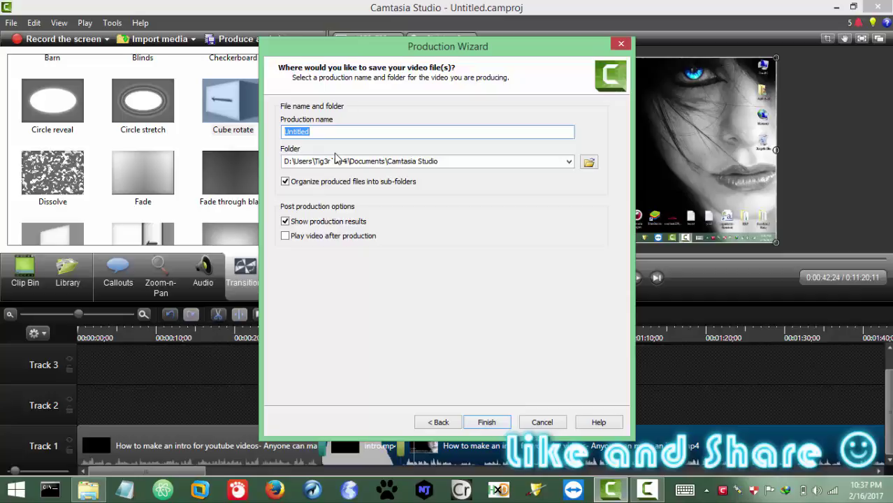
# Name the production 'How to add an intro to youtube video', produce it, and open its folder
pyautogui.write('ho')
pyautogui.write('H')
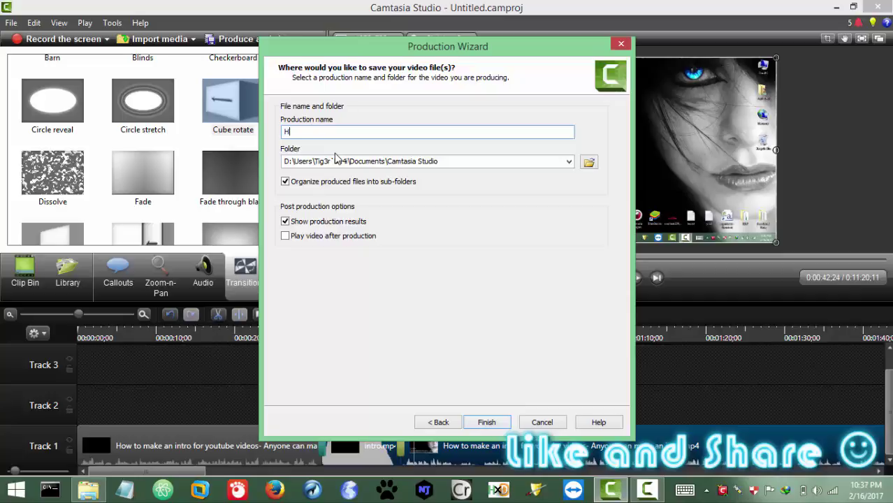
pyautogui.write('ow to add an intro to your vdieo')
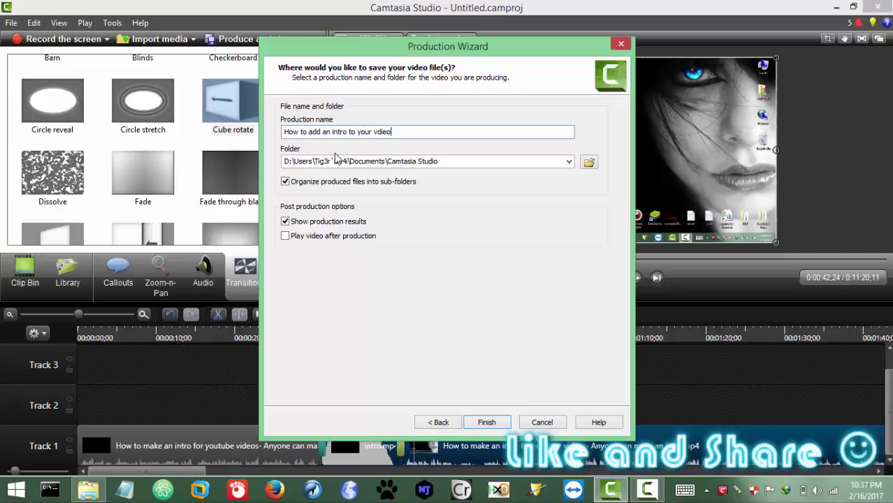
pyautogui.press('BackSpace')
pyautogui.press('BackSpace')
pyautogui.press('BackSpace')
pyautogui.press('BackSpace')
pyautogui.press('BackSpace')
pyautogui.press('BackSpace')
pyautogui.press('BackSpace')
pyautogui.press('BackSpace')
pyautogui.press('BackSpace')
pyautogui.press('BackSpace')
pyautogui.press('BackSpace')
pyautogui.press('BackSpace')
pyautogui.write('to youtube videwo')
pyautogui.press('BackSpace')
pyautogui.press('BackSpace')
pyautogui.click(488, 428)
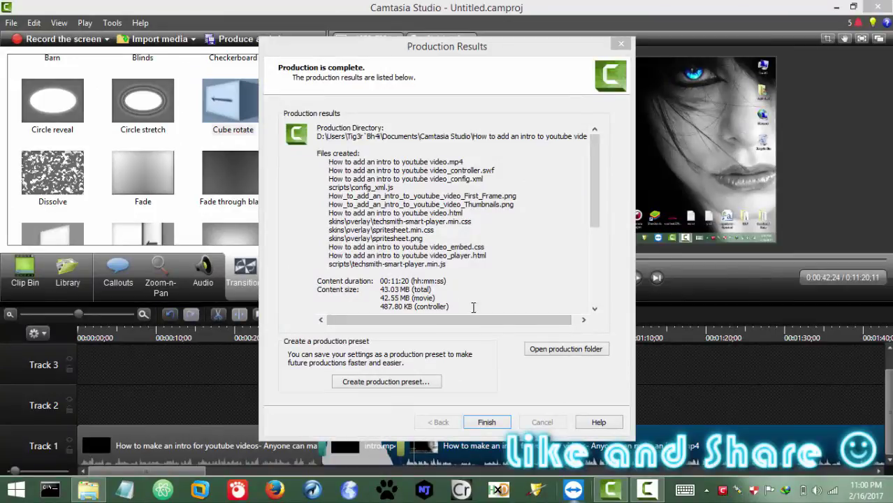
pyautogui.click(536, 353)
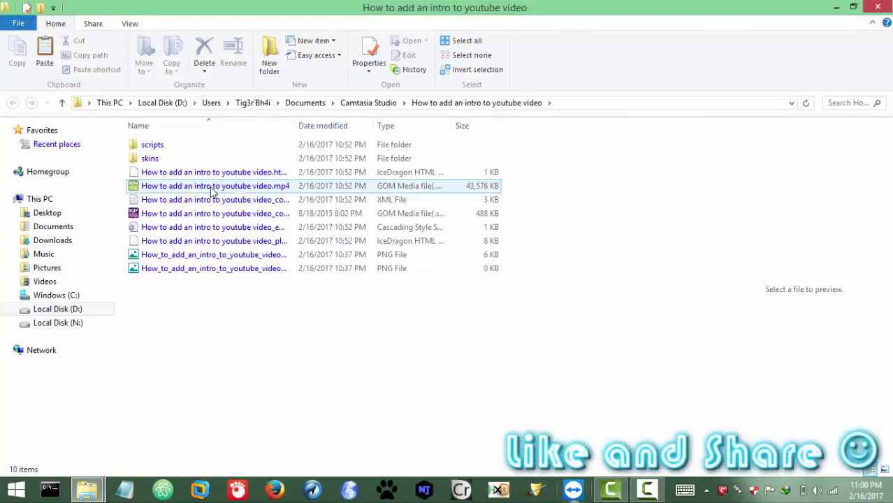
# Select the produced MP4, dismiss Production Results, and minimise the folder and Camtasia
pyautogui.click(213, 190)
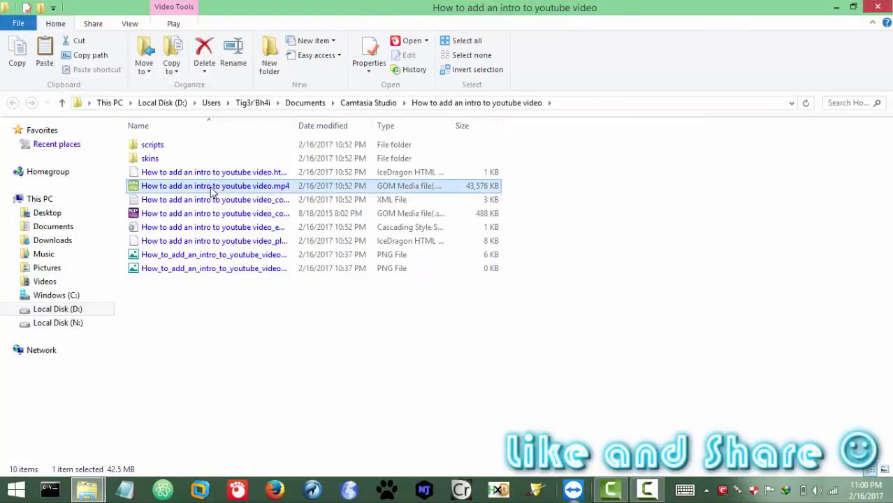
pyautogui.click(841, 6)
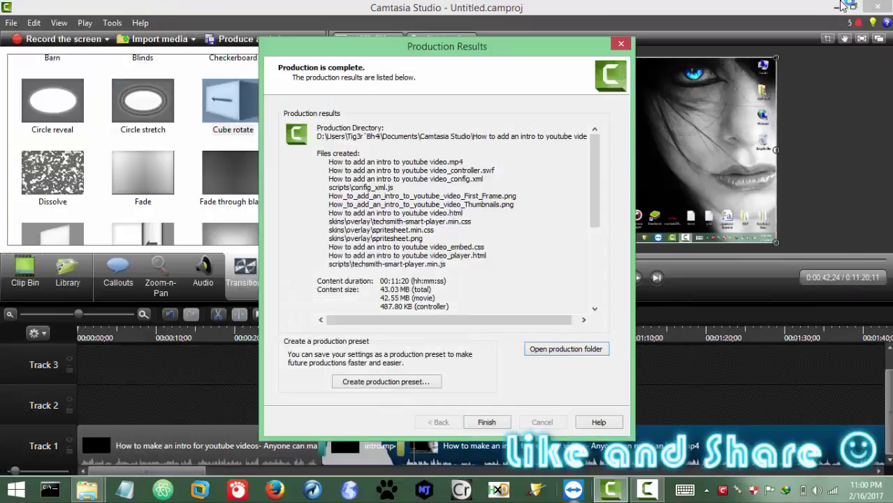
pyautogui.click(486, 423)
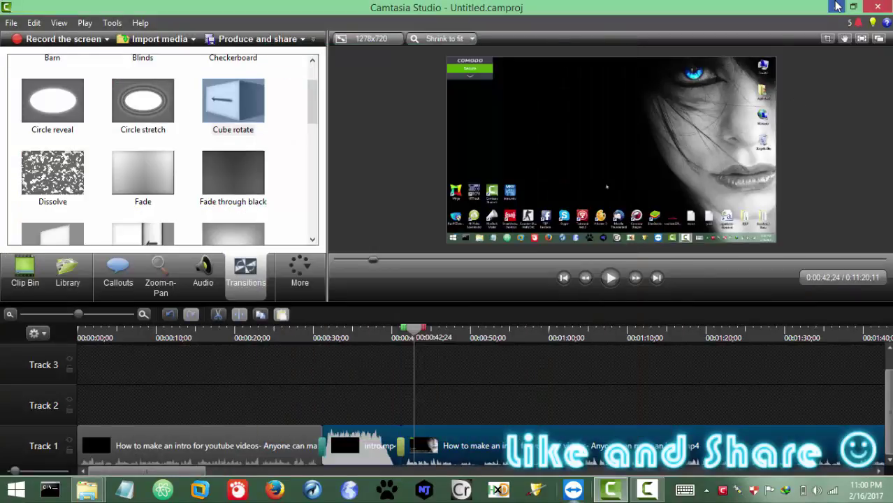
pyautogui.click(839, 6)
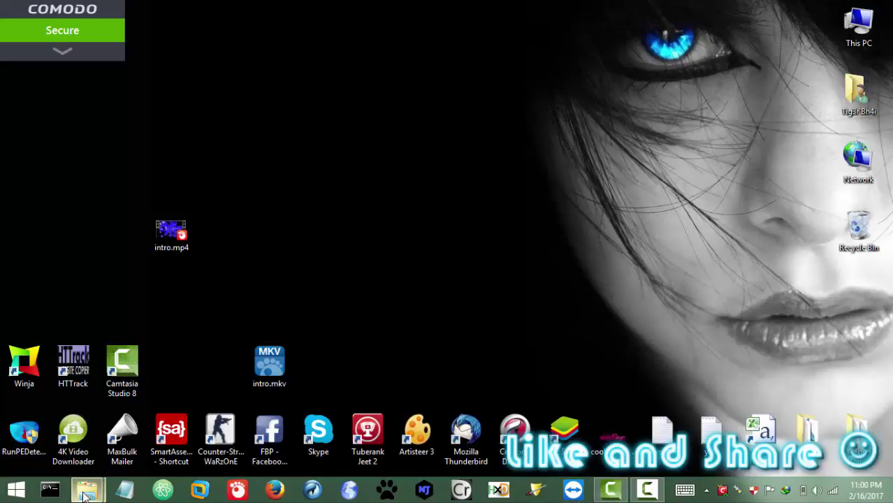
# Bring up the produced MP4 from the output folder in GOM Player and mute it
pyautogui.moveTo(84, 495)
pyautogui.click(232, 420)
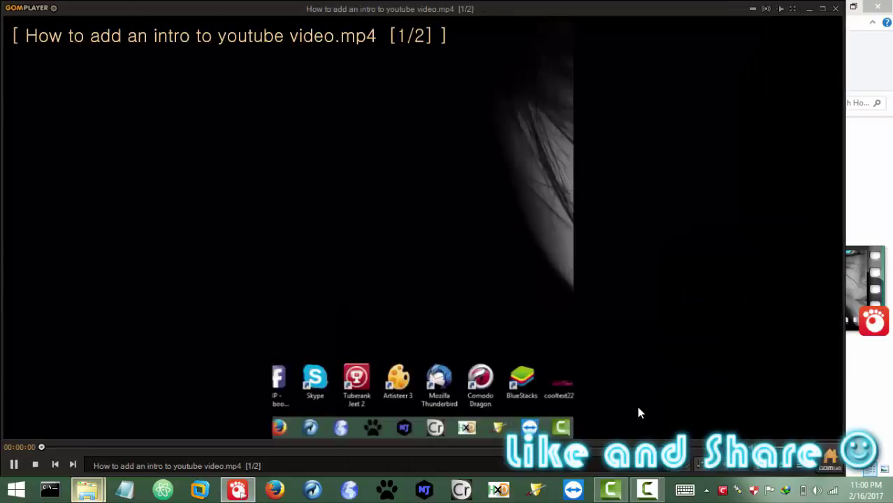
pyautogui.press('m')
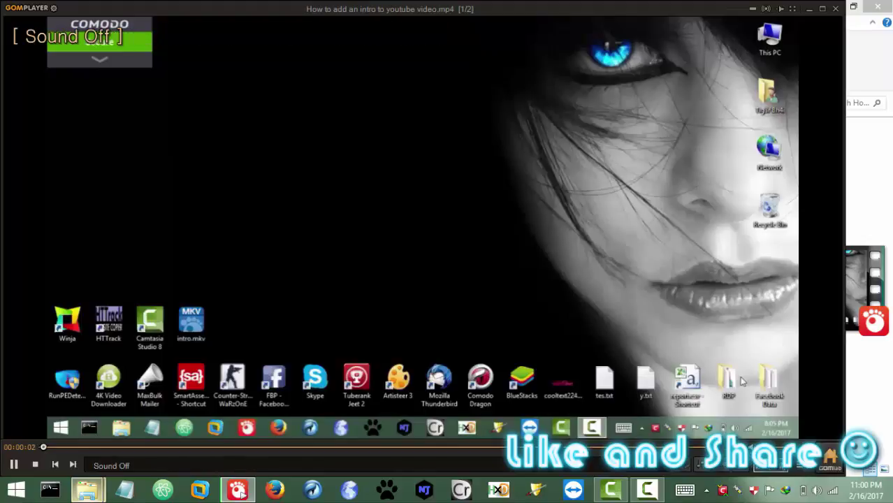
# Skip ahead 20 seconds, back 10, watch the intro near 00:00:38, then close GOM Player
pyautogui.press('Right')
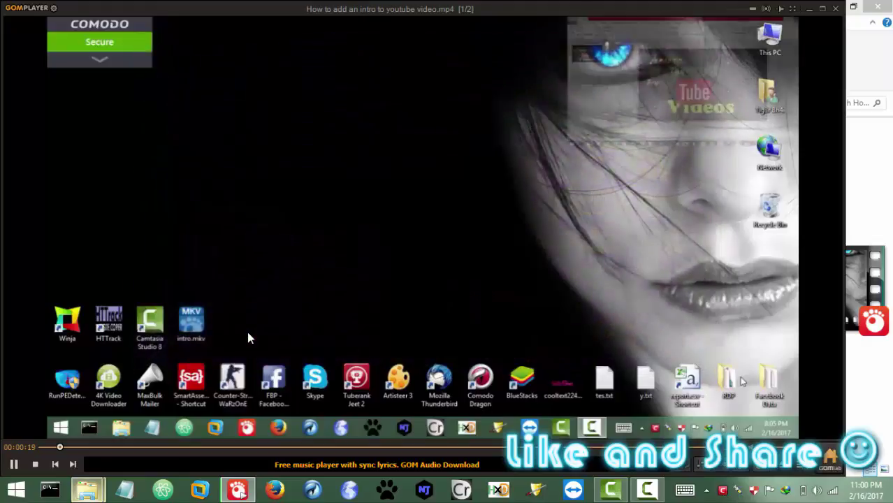
pyautogui.press('Right')
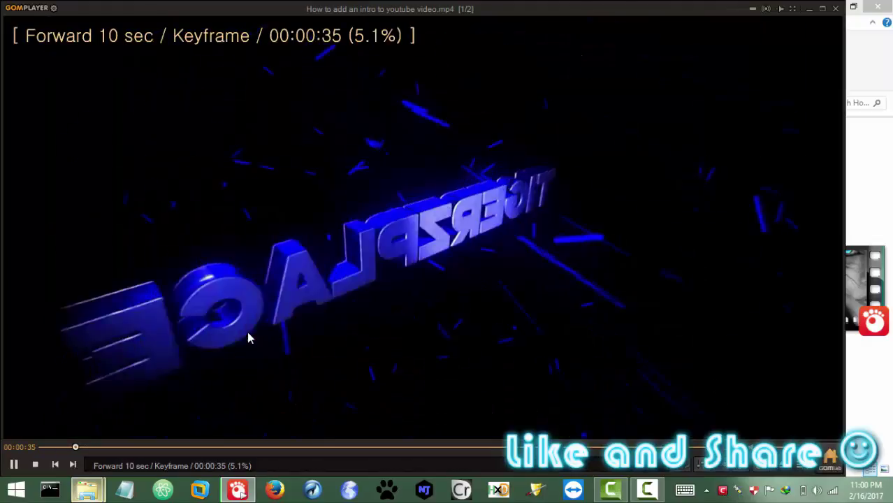
pyautogui.press('Left')
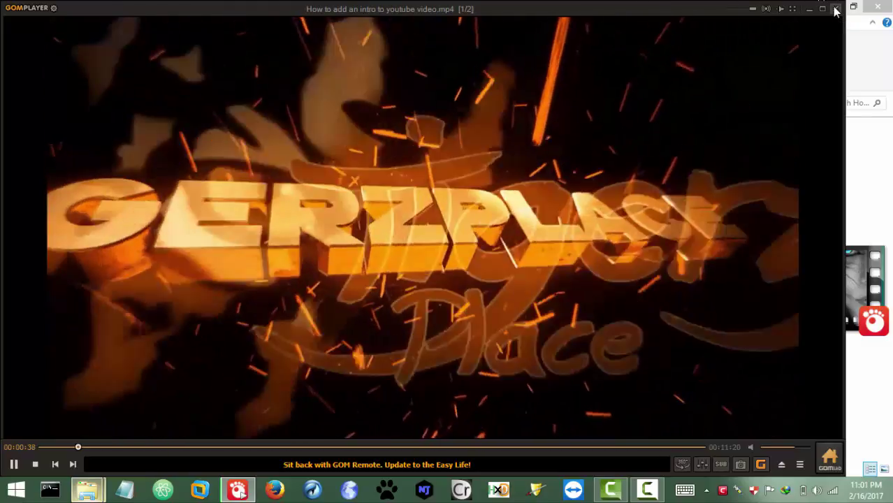
pyautogui.click(834, 8)
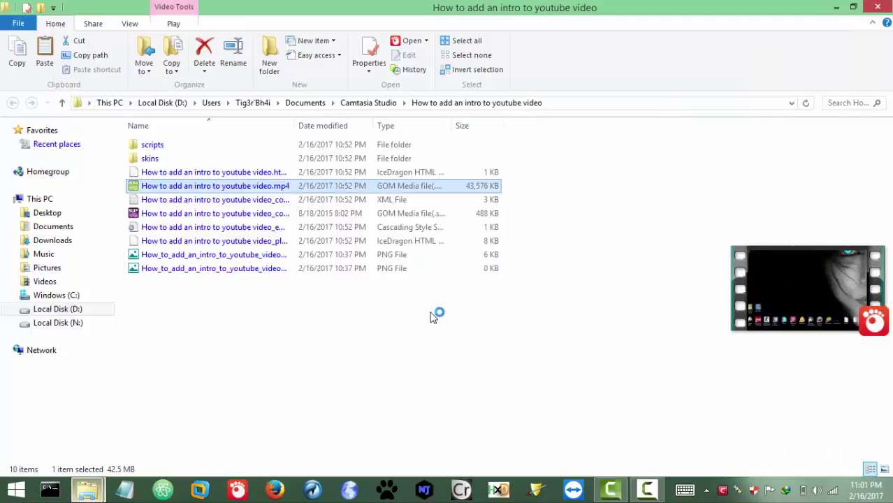
# Close the File Explorer output folder, leaving intro.mp4 and intro.mkv on the desktop
pyautogui.click(882, 7)
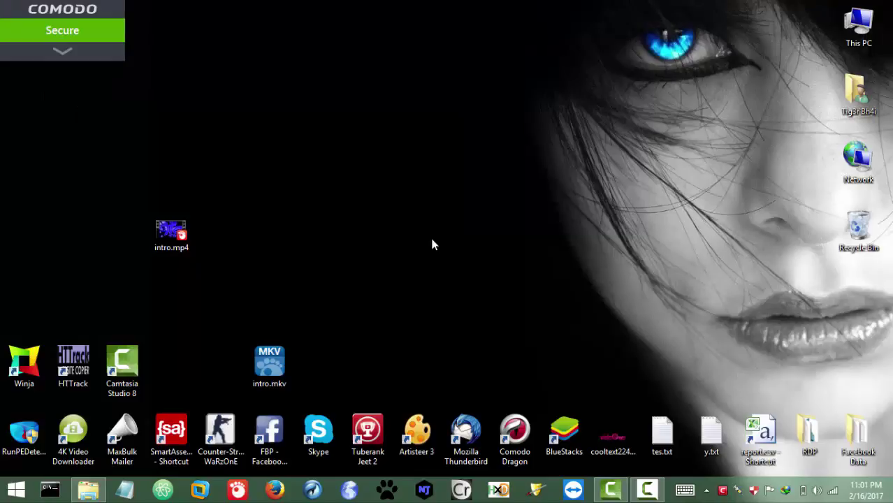